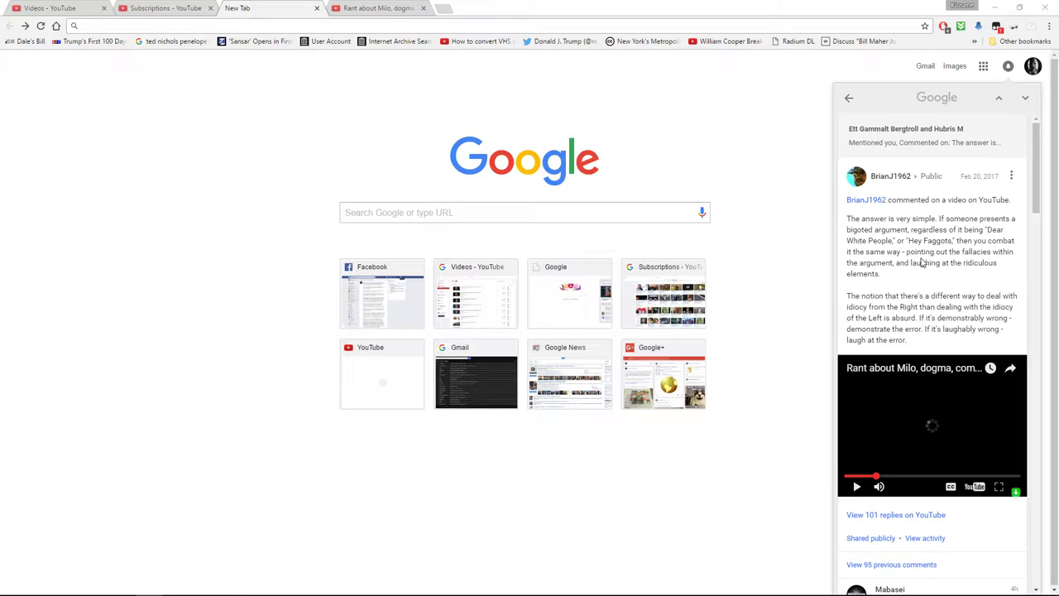
scroll(945, 262, "down", 3)
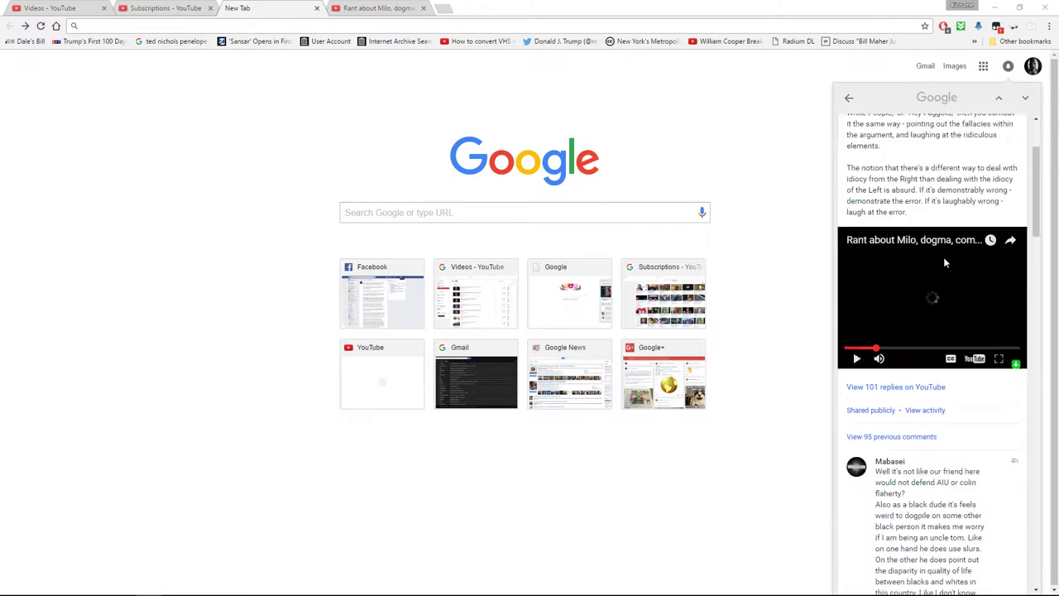
scroll(945, 262, "down", 3)
scroll(945, 261, "down", 3)
scroll(945, 262, "down", 3)
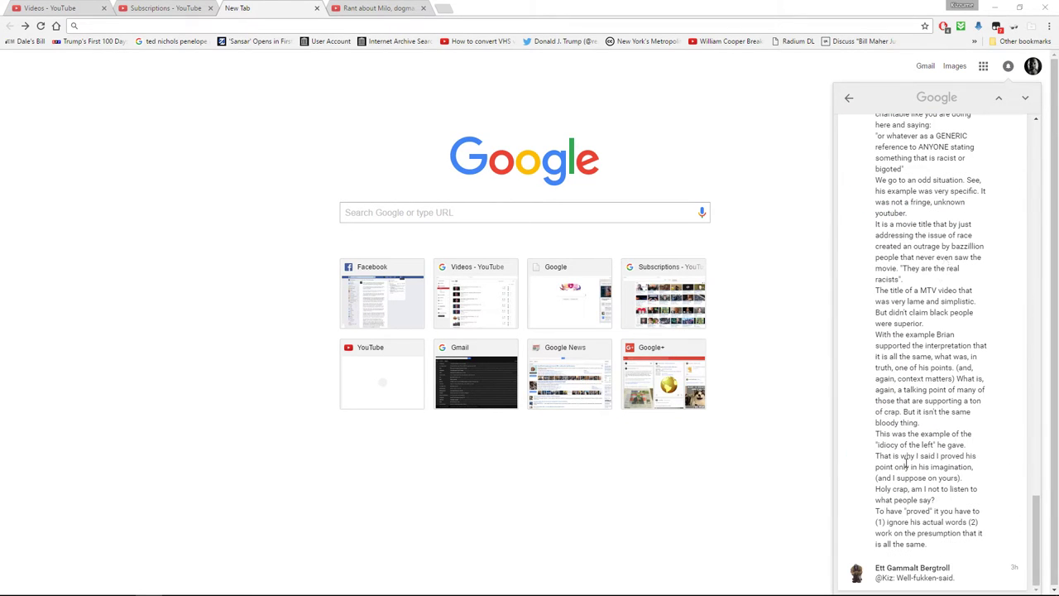
scroll(934, 465, "up", 3)
scroll(934, 466, "up", 5)
scroll(934, 465, "up", 5)
scroll(934, 465, "up", 5)
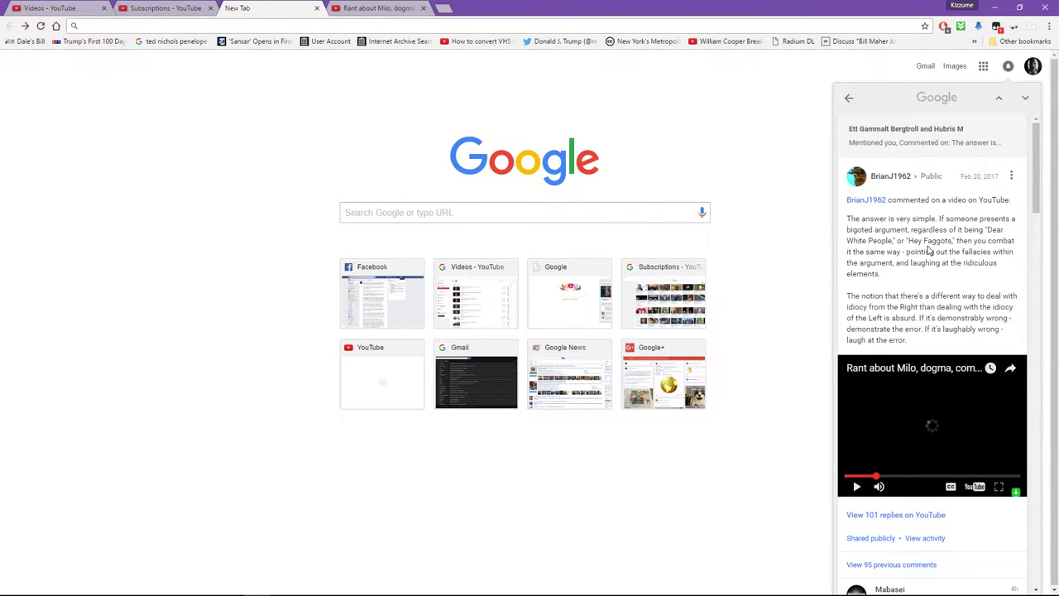
scroll(929, 250, "down", 4)
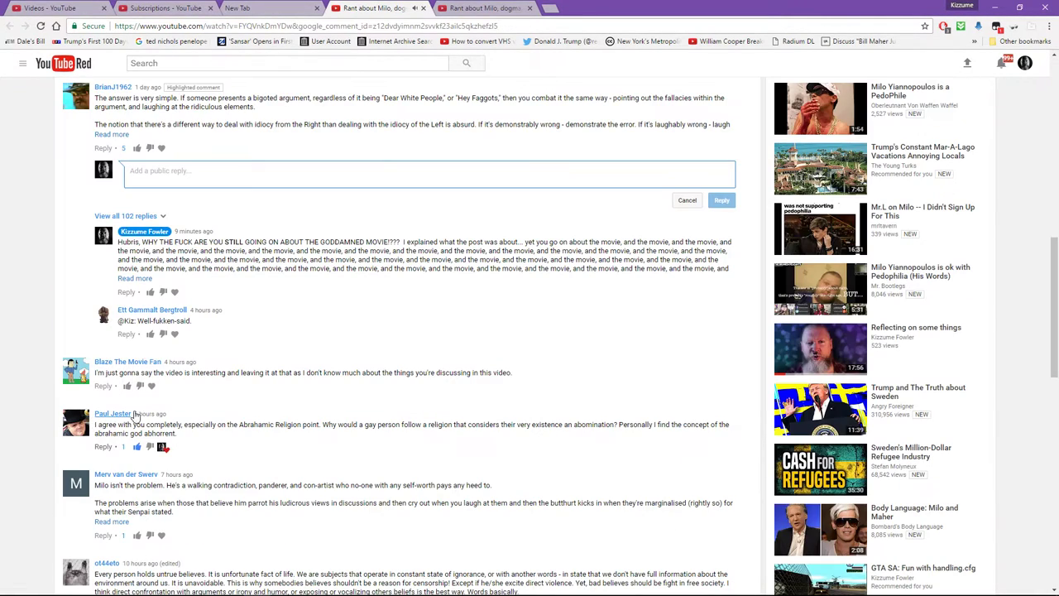
scroll(408, 333, "down", 3)
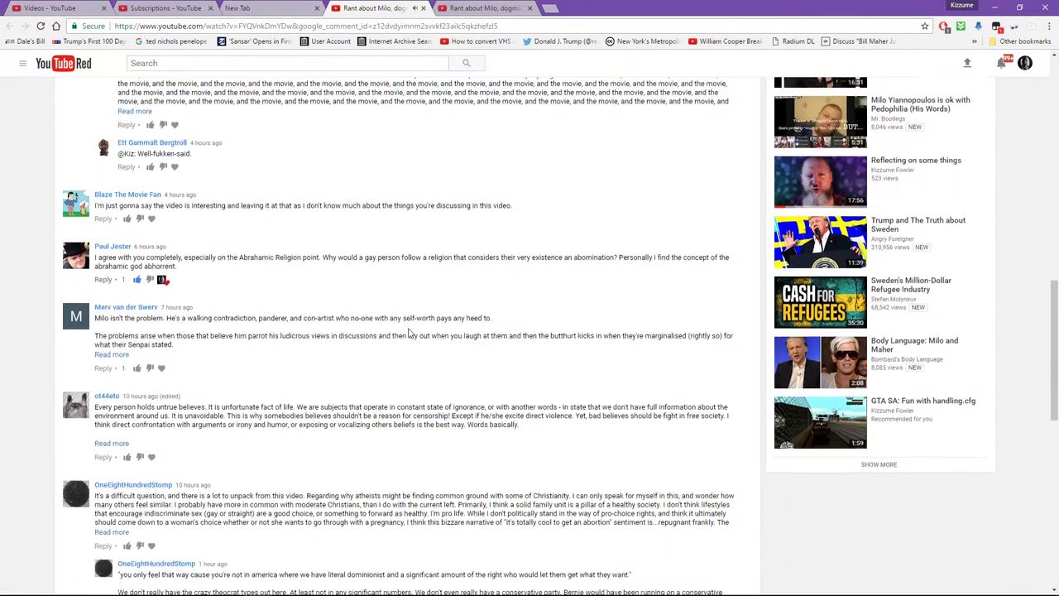
scroll(409, 333, "down", 2)
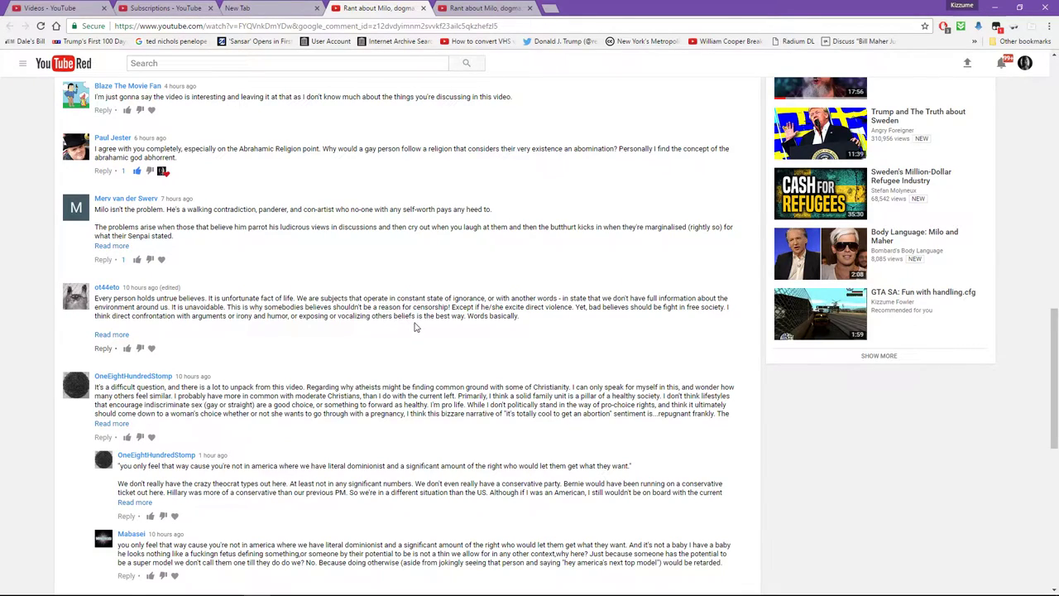
- Return to the New Tab page and dismiss the Google notifications panel
mouse_move(415, 352)
left_click(256, 8)
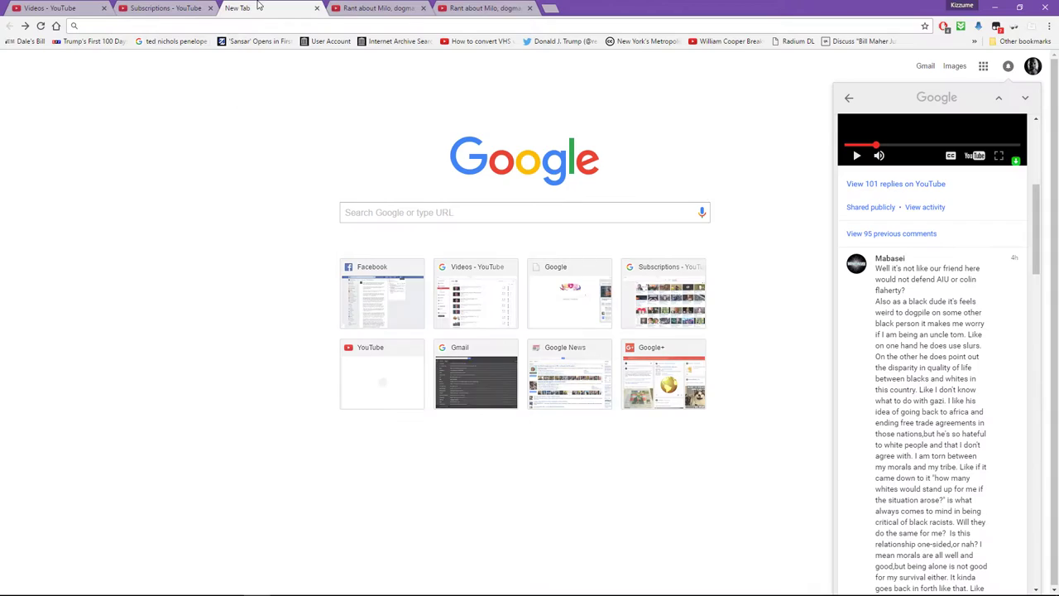
scroll(993, 258, "up", 2)
scroll(932, 364, "up", 1)
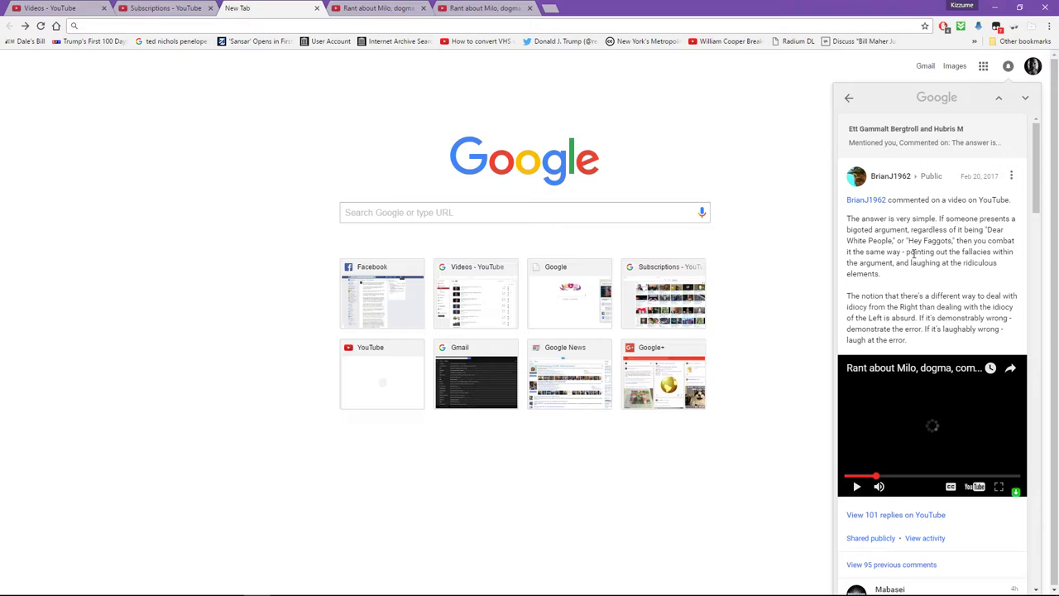
left_click(784, 215)
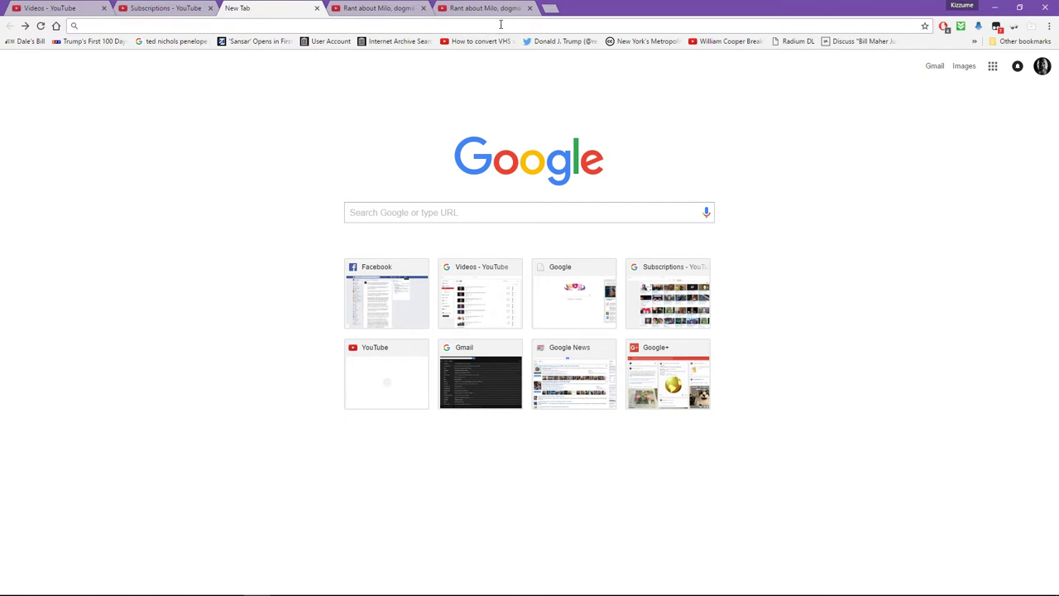
- Load youtube.com/comments from the omnibox suggestions in a new tab
left_click(550, 9)
type("y")
key("Down")
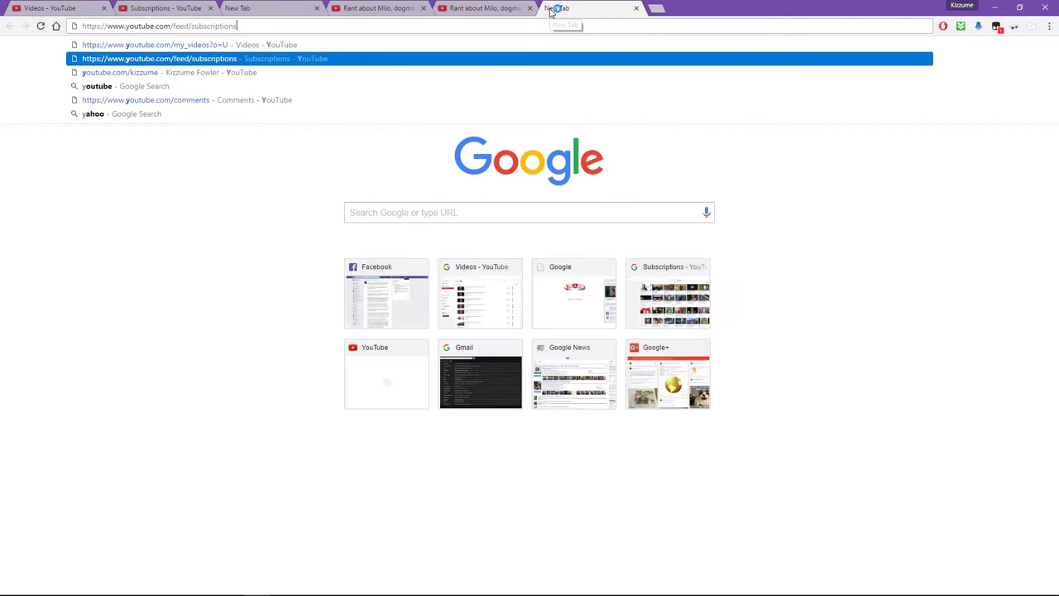
key("Down")
key("Down")
key("Down")
key("Return")
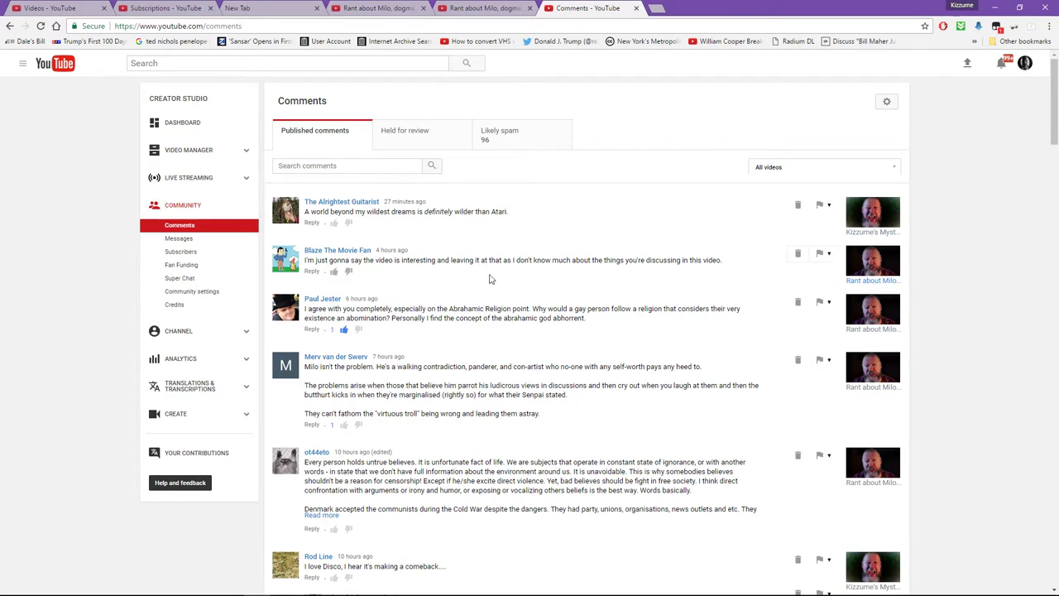
mouse_move(529, 389)
scroll(534, 404, "down", 2)
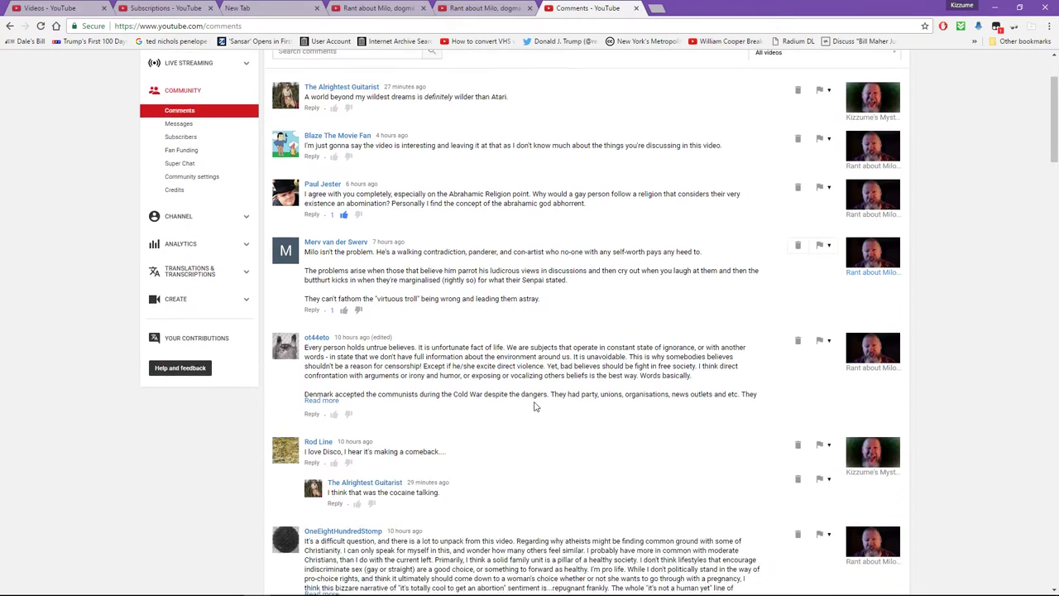
scroll(535, 402, "down", 2)
scroll(535, 402, "up", 4)
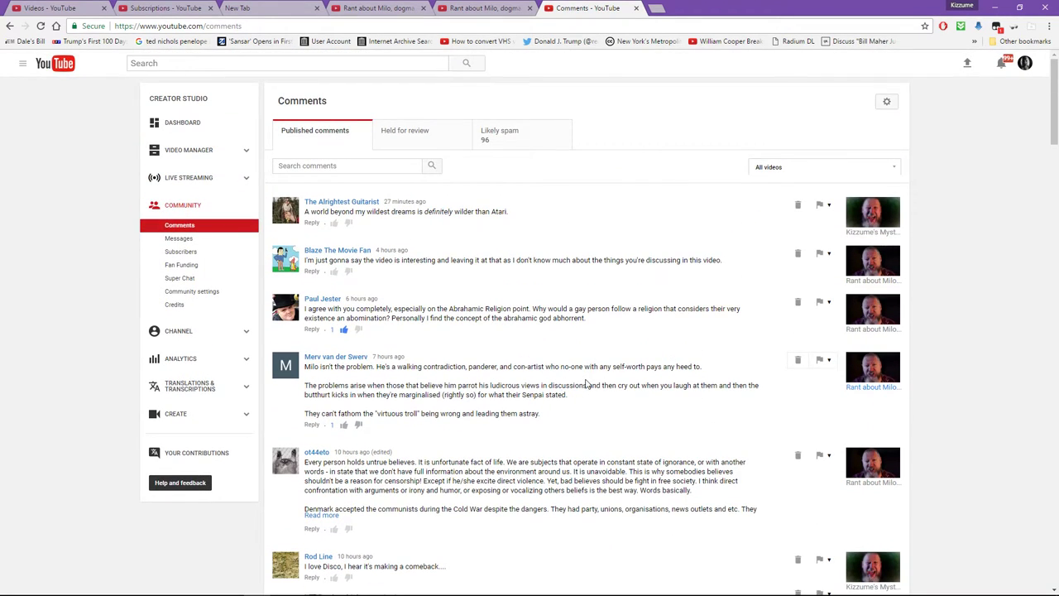